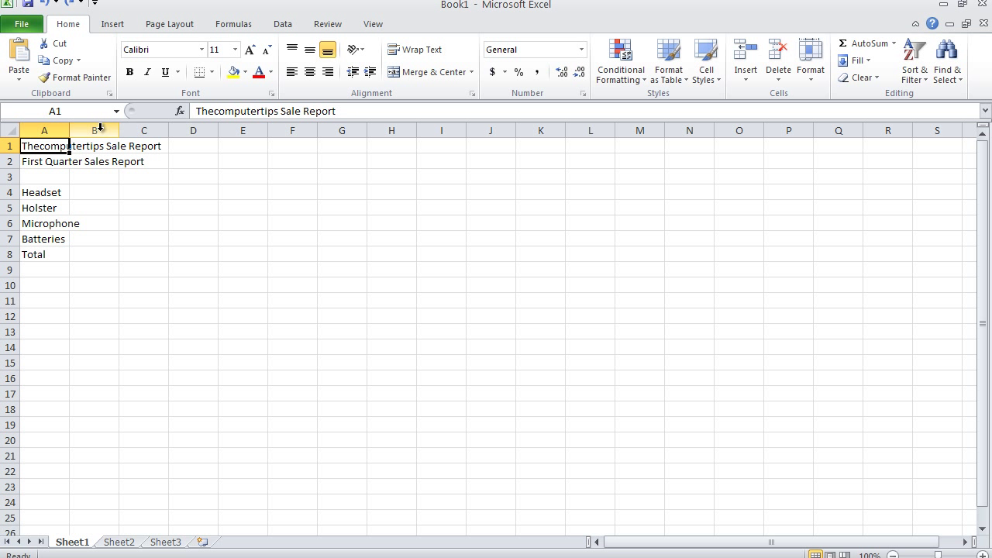
Enter January in cell B3 and fill the month series across row 3 to April in E3
click(94, 178)
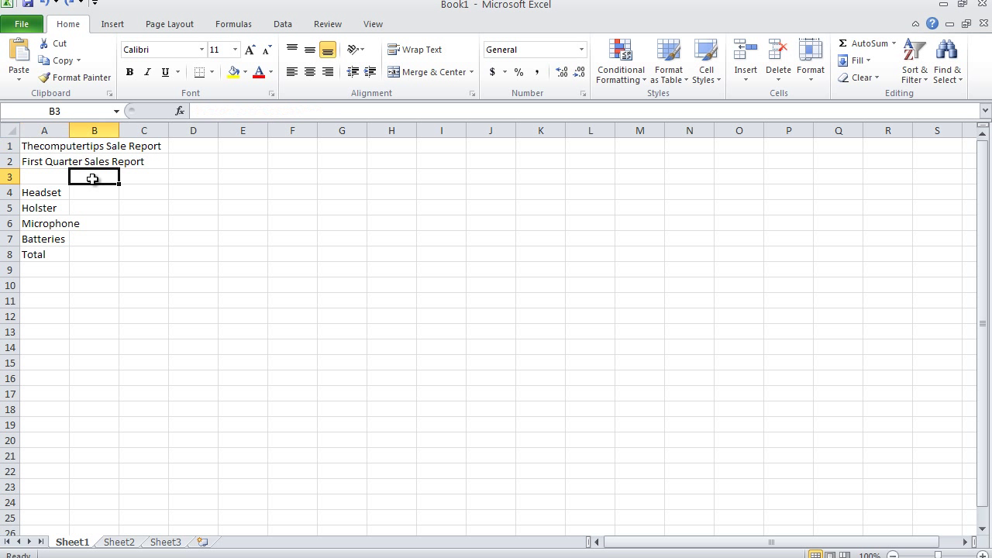
click(218, 111)
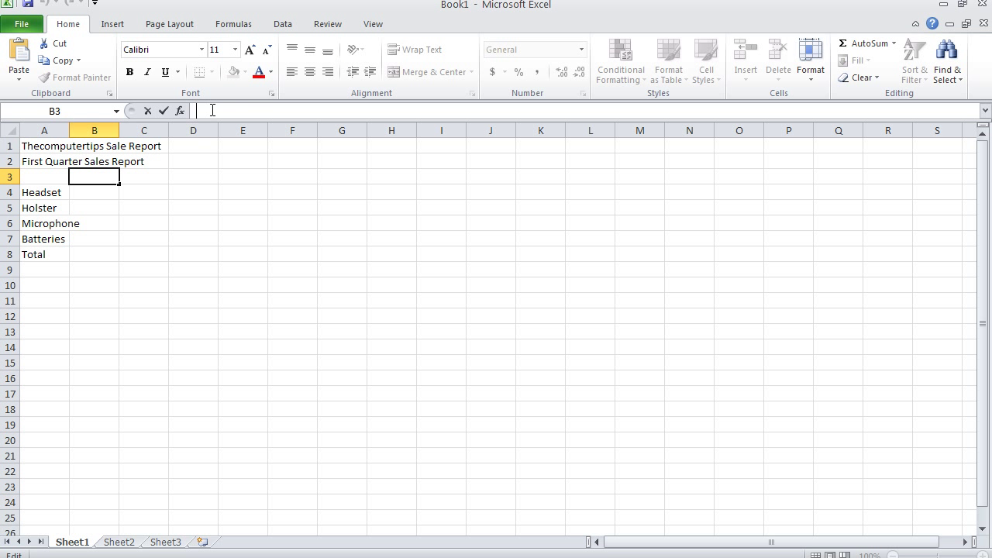
text(January)
click(162, 112)
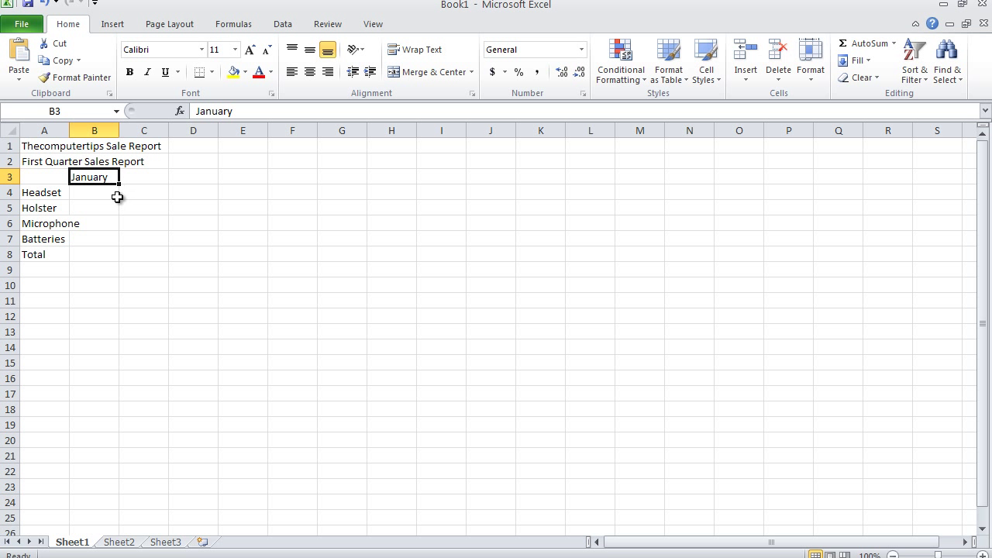
drag(119, 185, 253, 190)
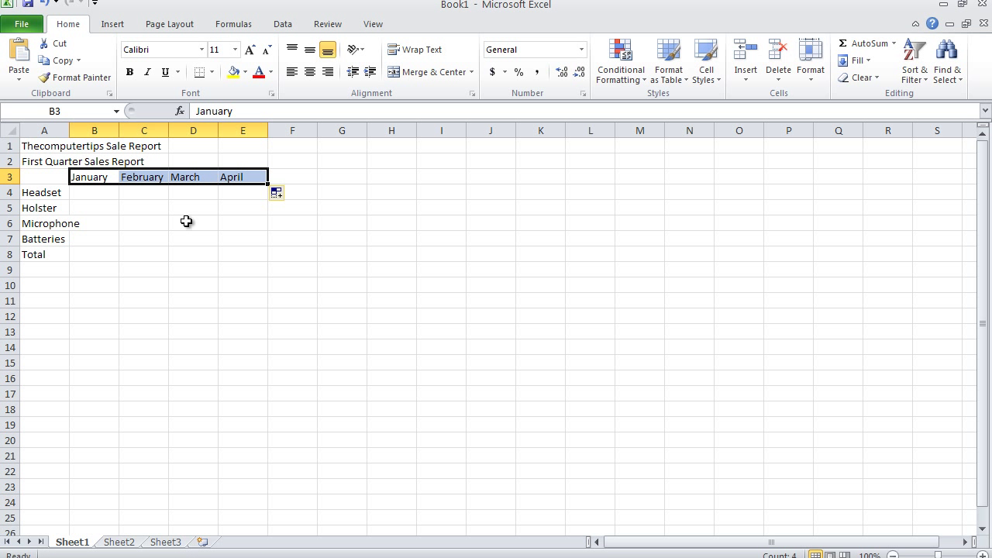
Starting from B5, move the active cell one cell at a time around the report table, ending at A1
click(106, 205)
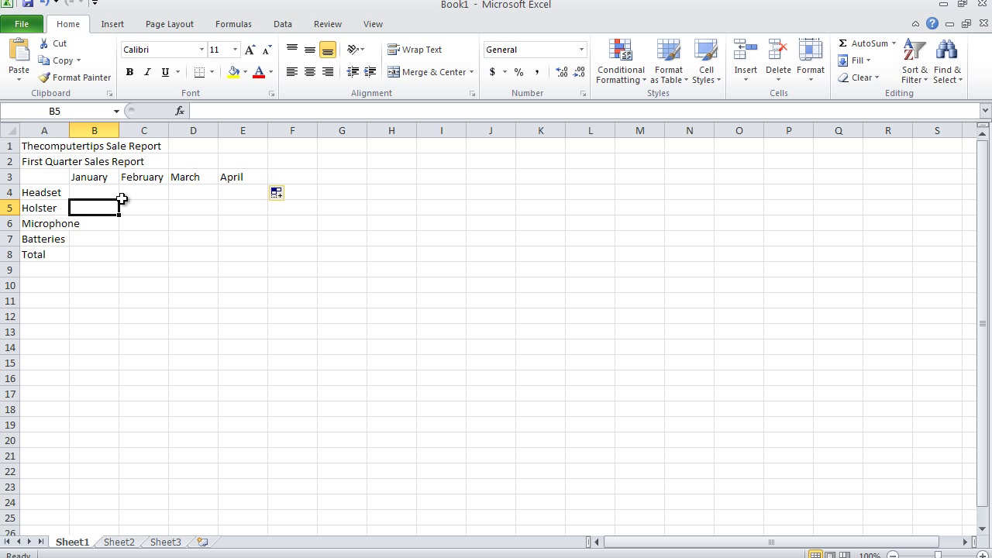
key(Left)
key(Up)
key(Up)
key(Up)
key(Up)
key(Right)
key(Right)
key(Right)
key(Right)
key(Right)
key(Down)
key(Down)
key(Down)
key(Down)
key(Down)
key(Down)
key(Down)
key(Left)
key(Left)
key(Left)
key(Left)
key(Up)
key(Up)
key(Up)
key(Up)
key(Up)
key(Left)
key(Up)
key(Up)
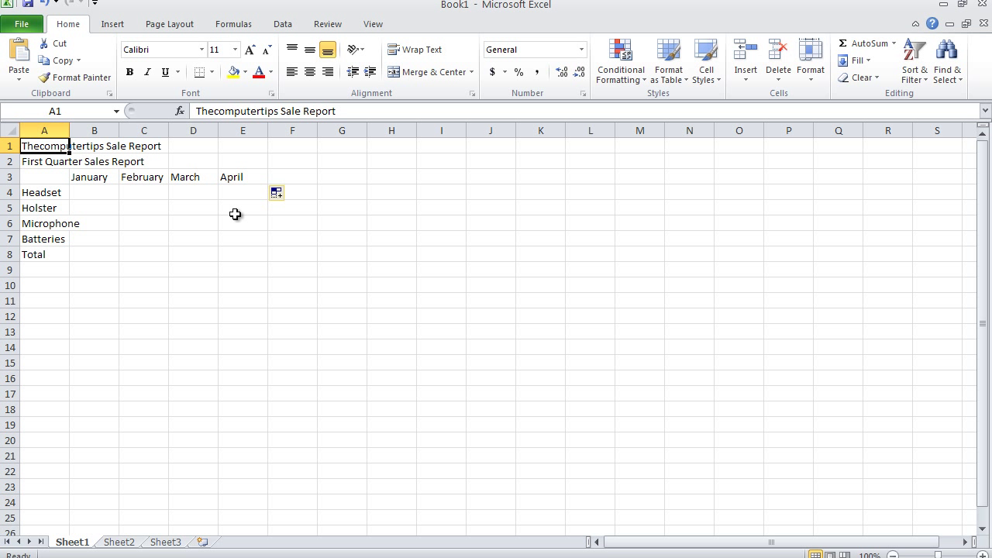
Move the active cell down column A to Microphone in A6 and back up to A1
key(Down)
key(Down)
key(Down)
key(Down)
key(Down)
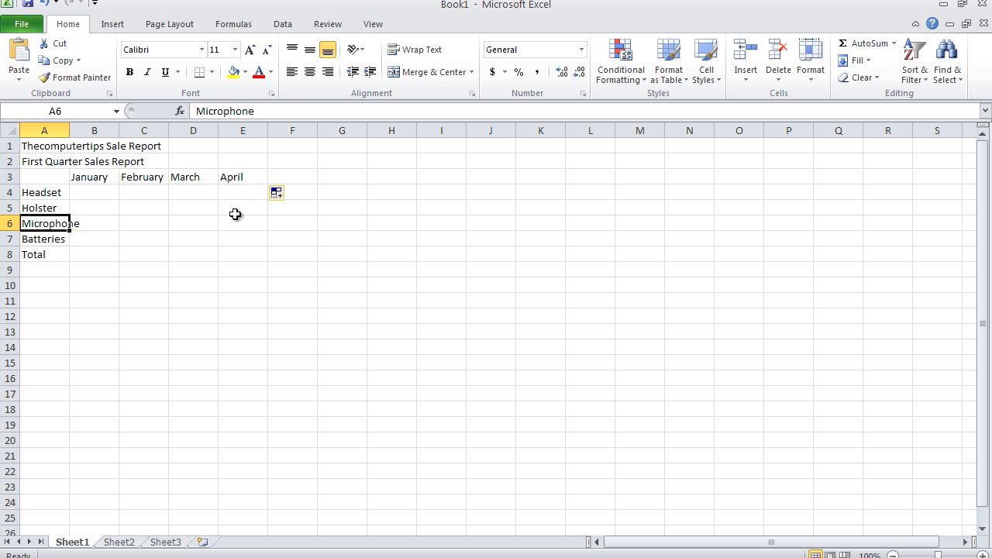
key(Up)
key(Up)
key(Up)
key(Up)
key(Up)
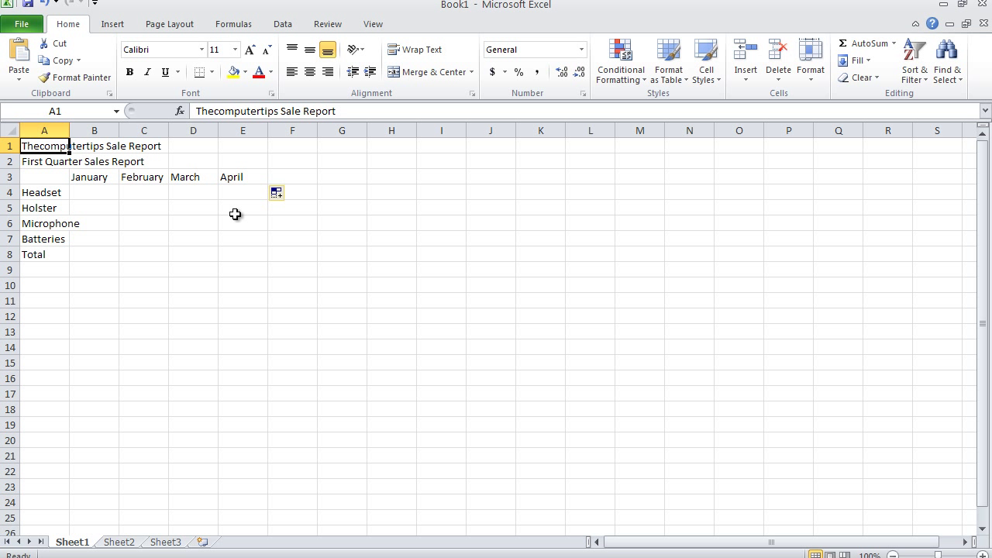
Page down one screen and back to A1, and page down the sheet through column A to cell A301
key(Page_Down)
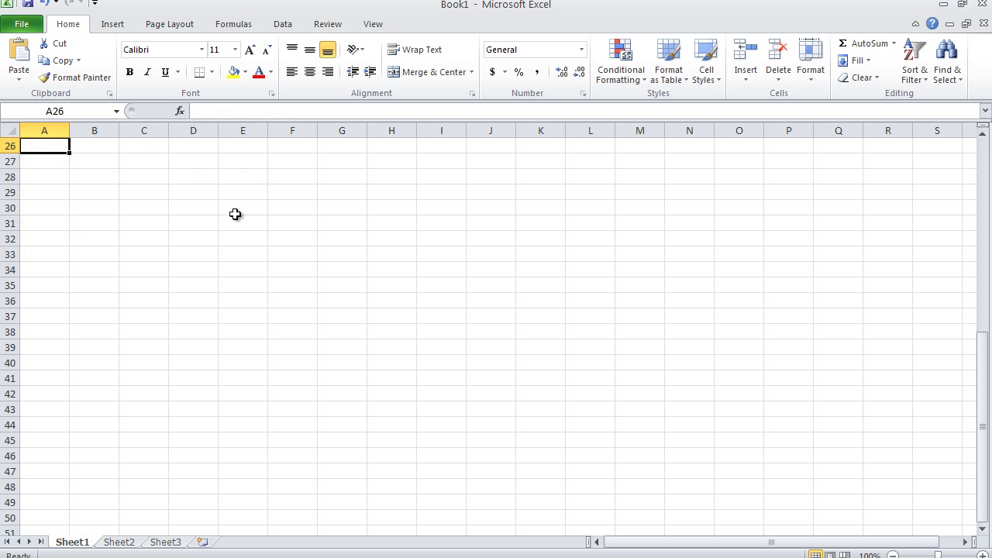
key(Page_Up)
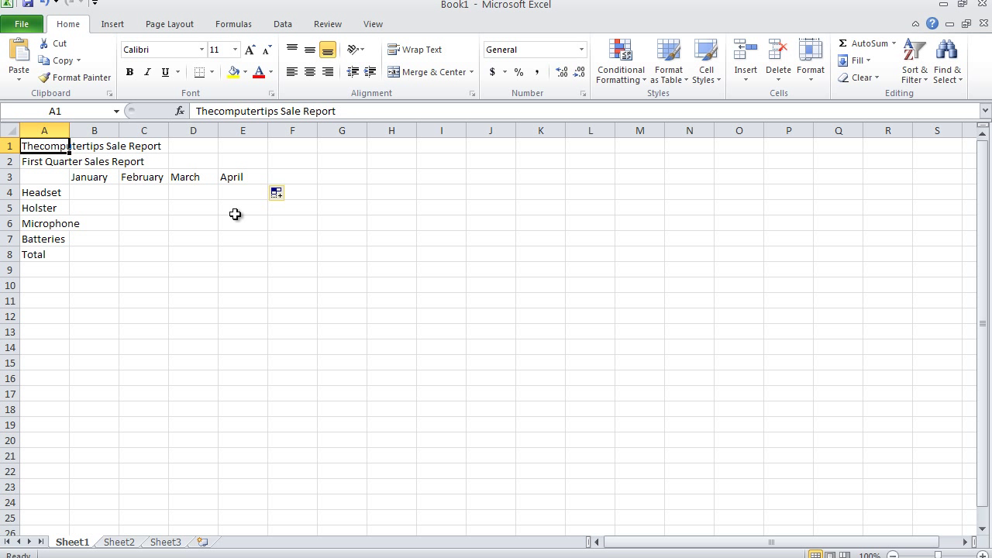
key(Page_Down)
key(Page_Down)
key(Page_Down)
key(Page_Down)
key(Page_Down)
key(Page_Down)
key(Page_Down)
key(Page_Down)
key(Page_Down)
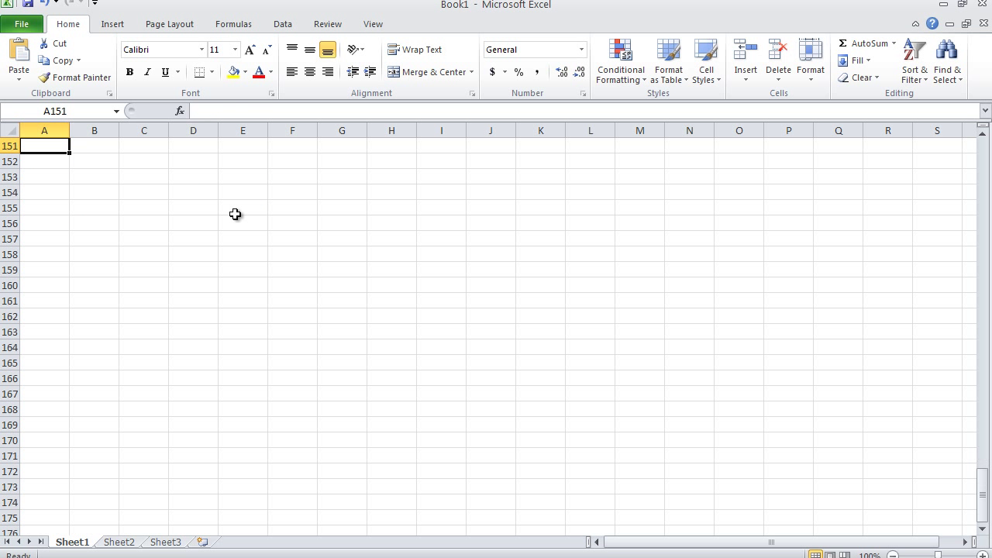
key(Page_Down)
key(Page_Down)
key(Page_Down)
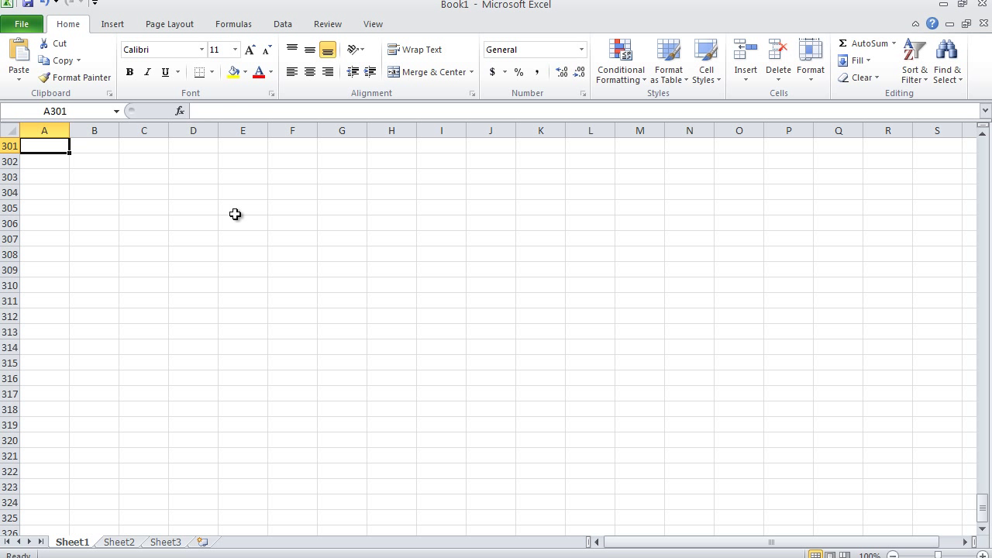
Page back up the sheet screen by screen to cell A1
key(Page_Up)
key(Page_Up)
key(Page_Up)
key(Page_Up)
key(Page_Up)
key(Page_Up)
key(Page_Up)
key(Page_Up)
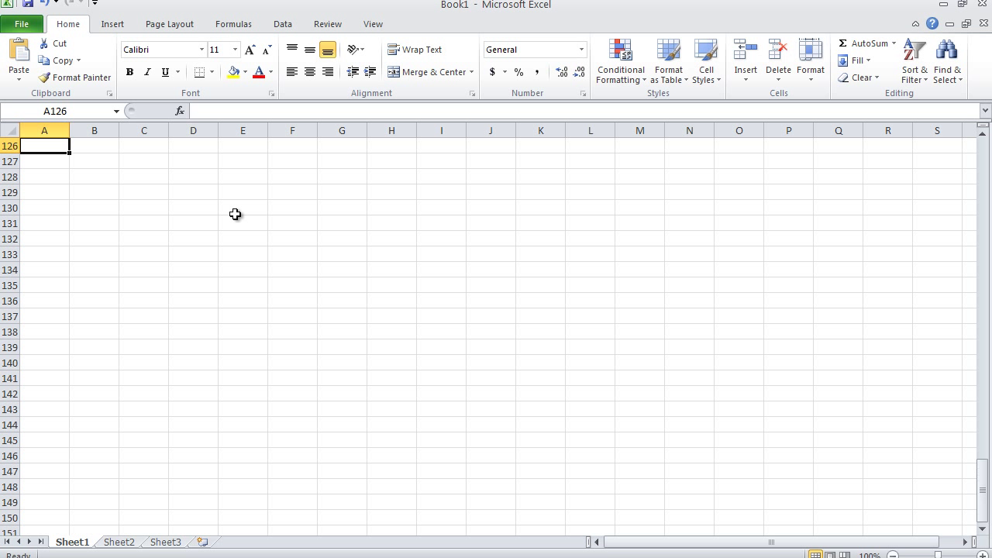
key(Page_Up)
key(Page_Up)
key(Page_Up)
key(Page_Up)
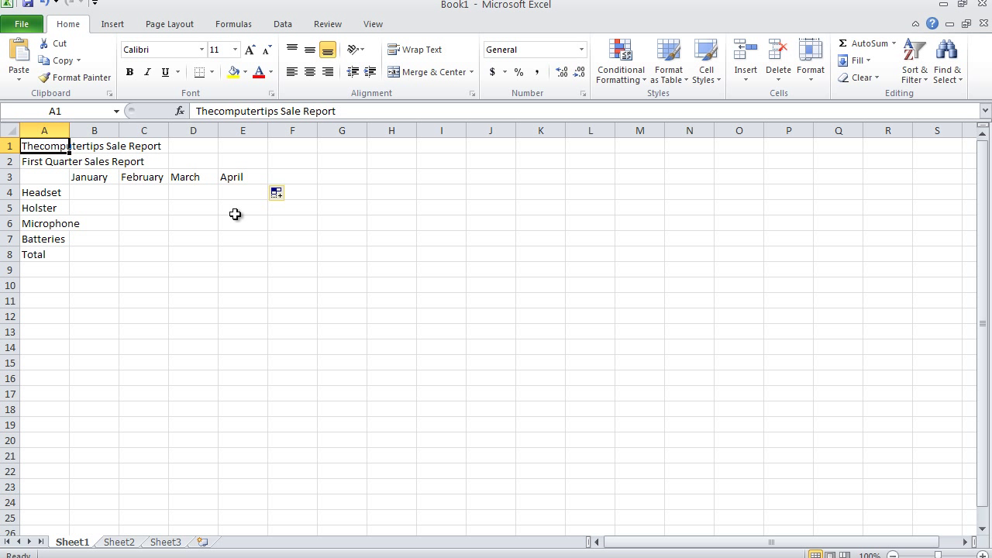
Jump from April in E3 to the start of row 3, and go to the sheet's last used cell, E8
click(241, 181)
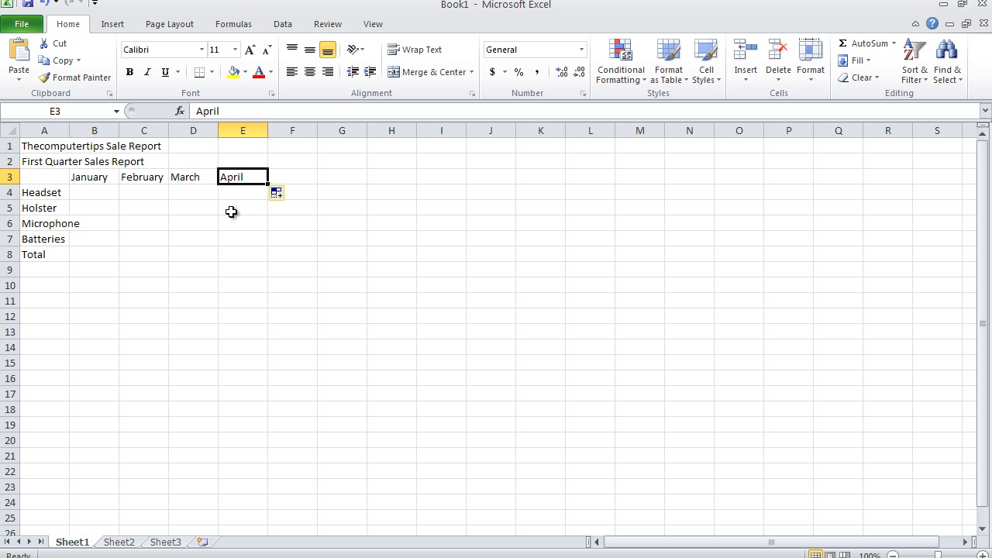
key(Home)
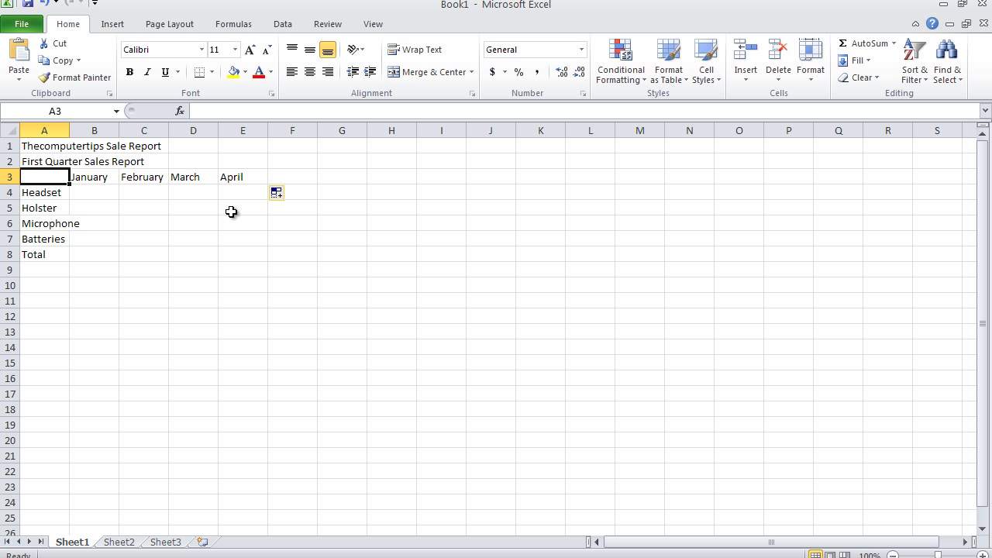
key(ctrl+End)
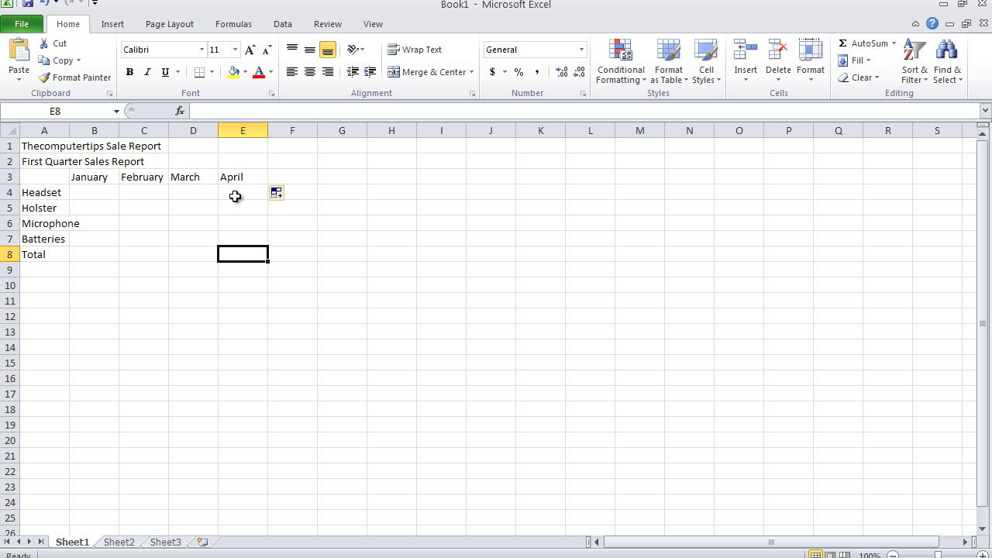
Trace the data range's last column and row by selecting April in E3, Total in A8 and their intersection E8
click(248, 180)
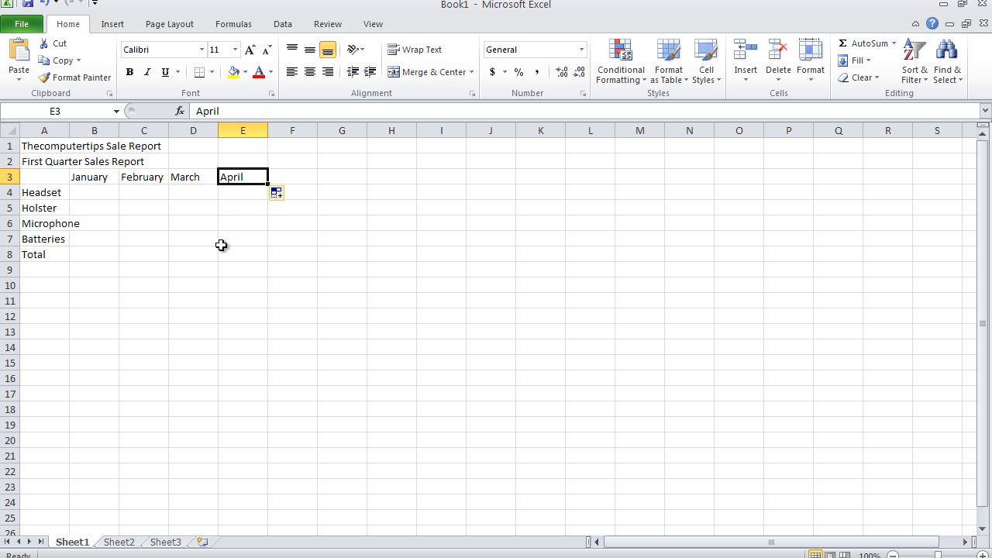
click(45, 254)
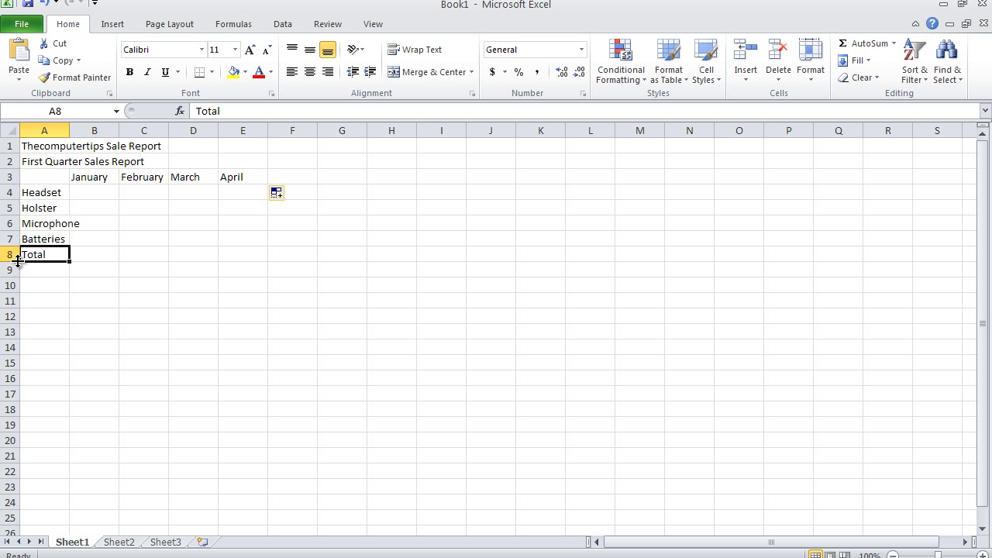
click(241, 260)
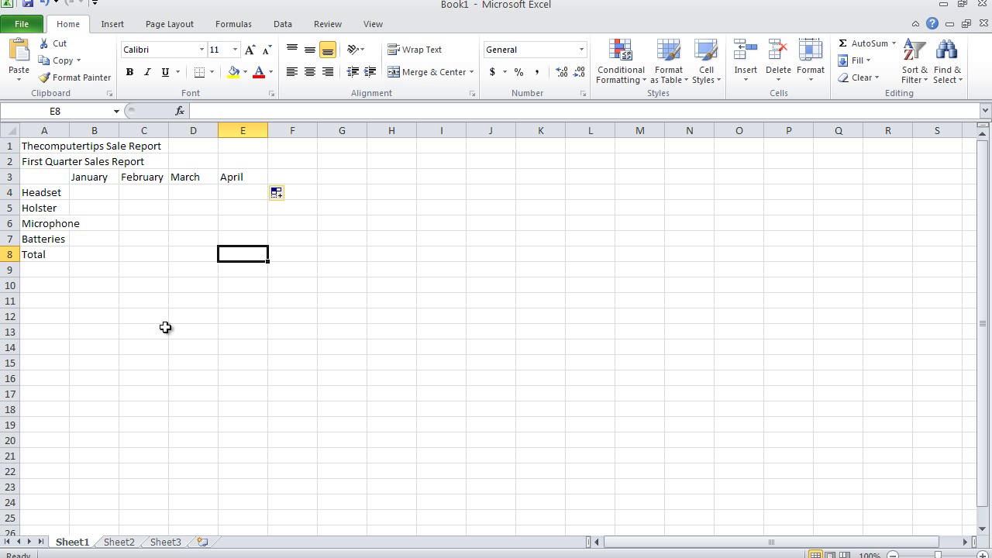
Move the active cell along row 8 to J8 and back to the Total label in A8
key(Right)
key(Right)
key(Right)
key(Right)
key(Right)
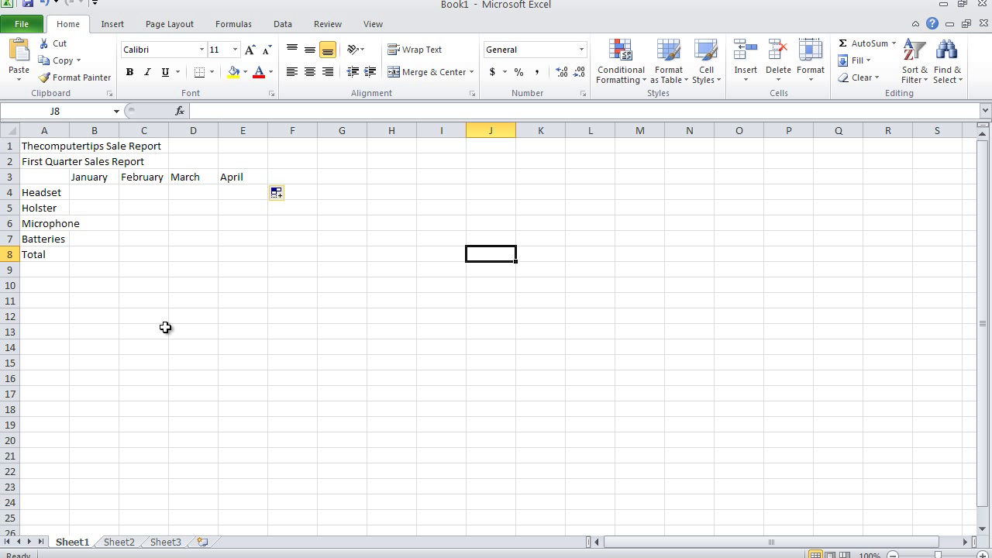
key(Left)
key(Left)
key(Left)
key(Left)
key(Left)
key(Left)
key(Left)
key(Left)
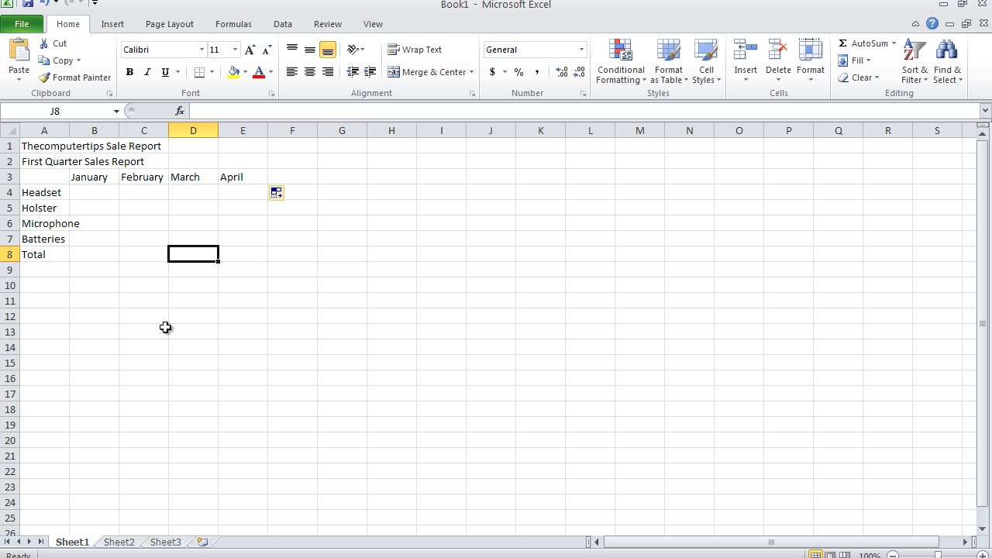
key(Left)
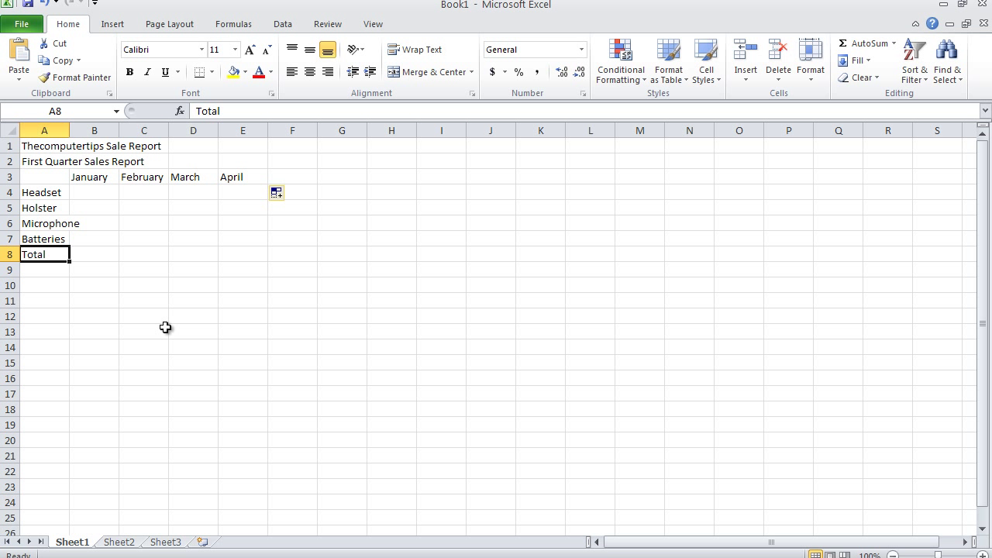